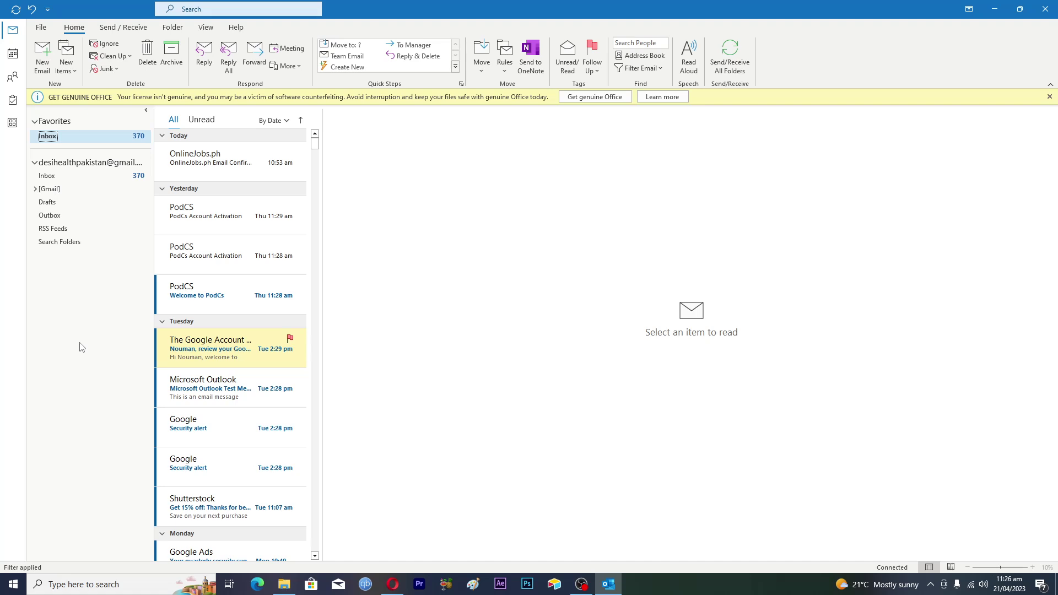
Switch to the April 2023 Calendar, then toggle the ribbon to Simplified and back to Classic.
click(96, 584)
text(outllok)
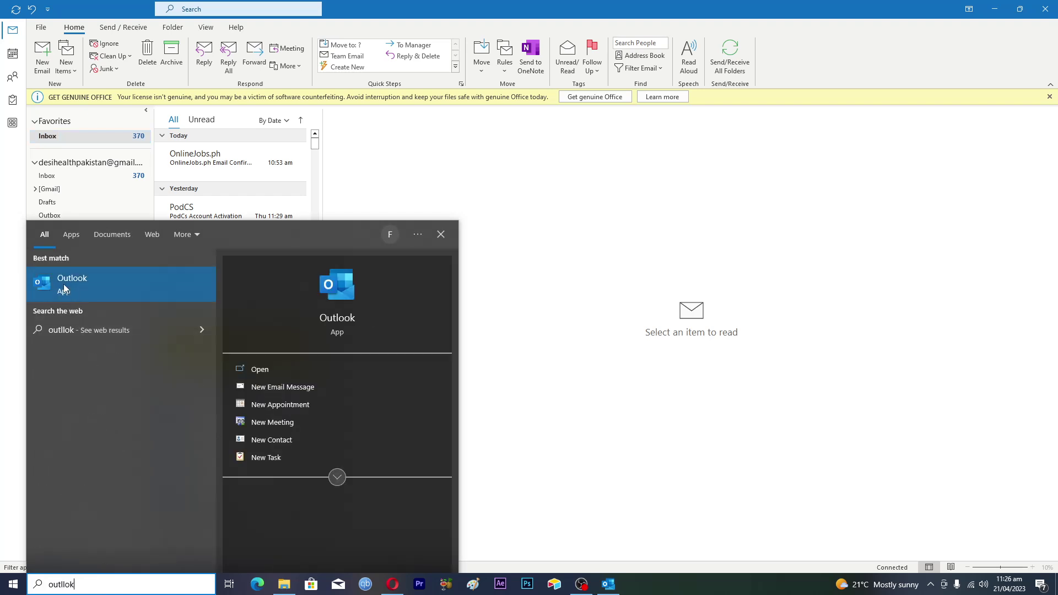
click(14, 291)
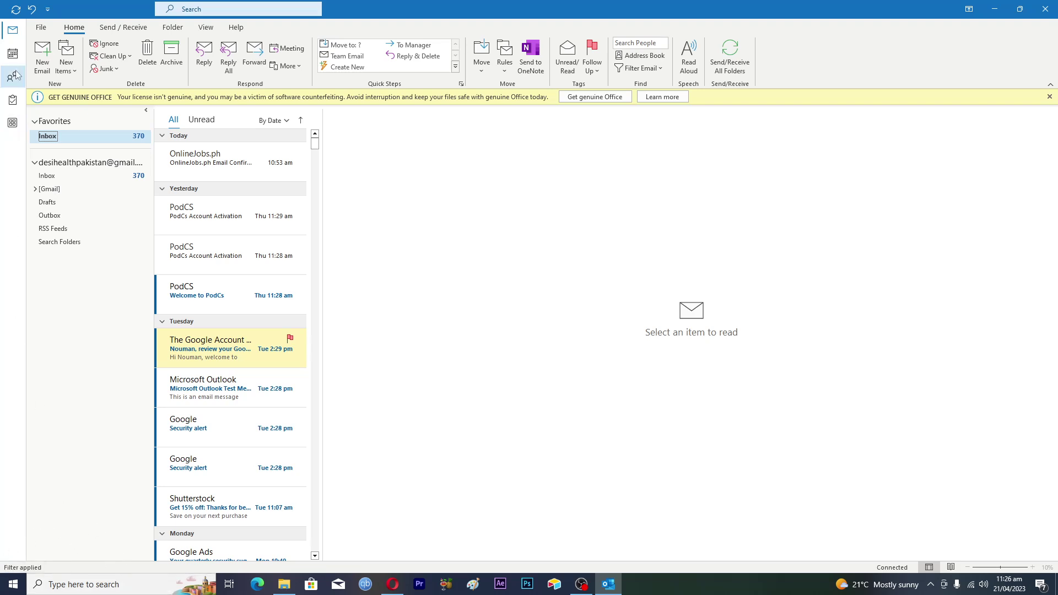
click(12, 54)
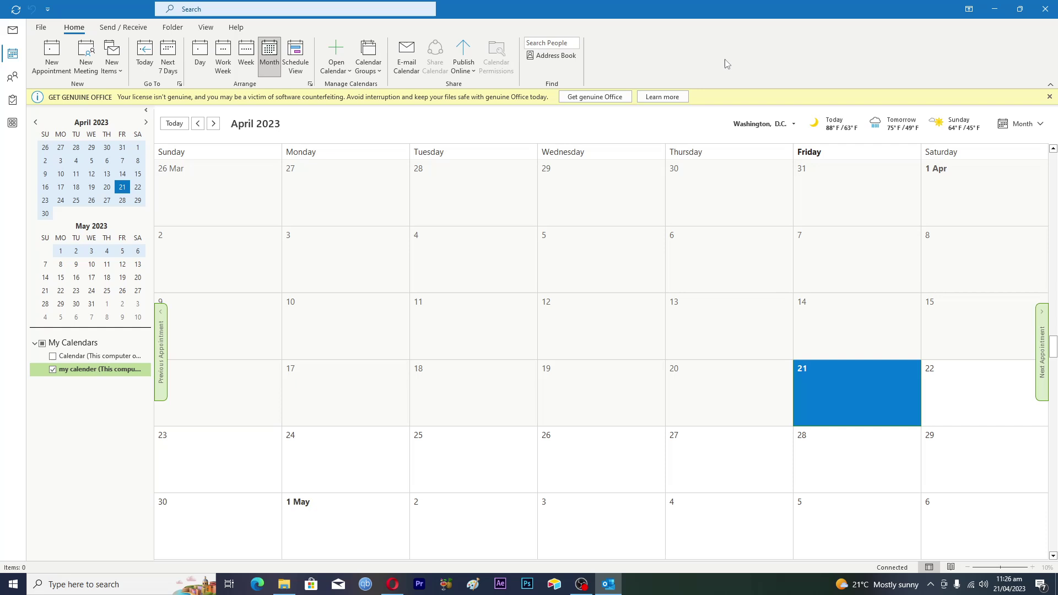
click(1049, 85)
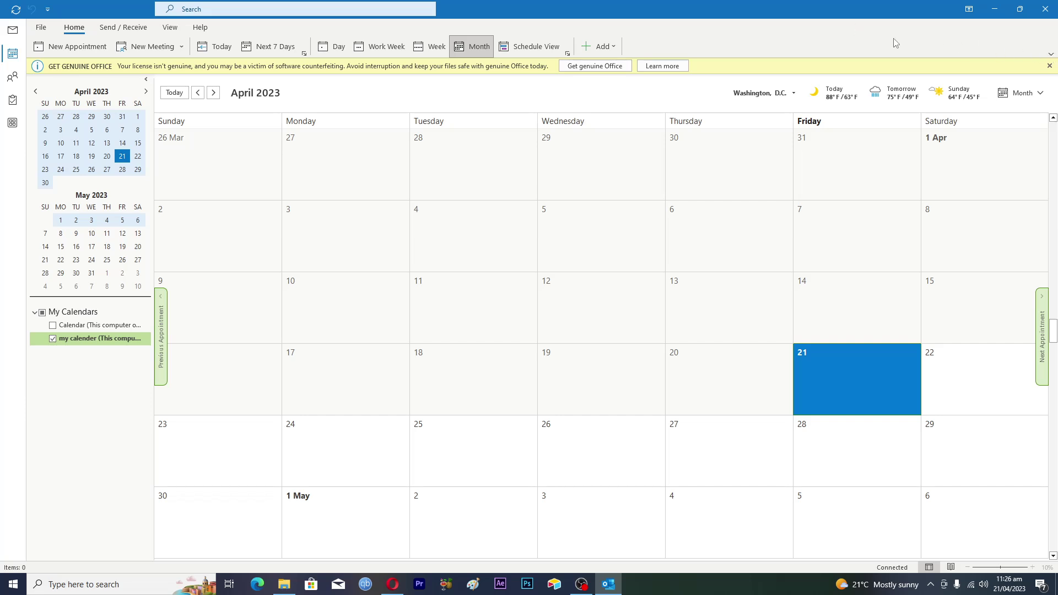
click(1049, 53)
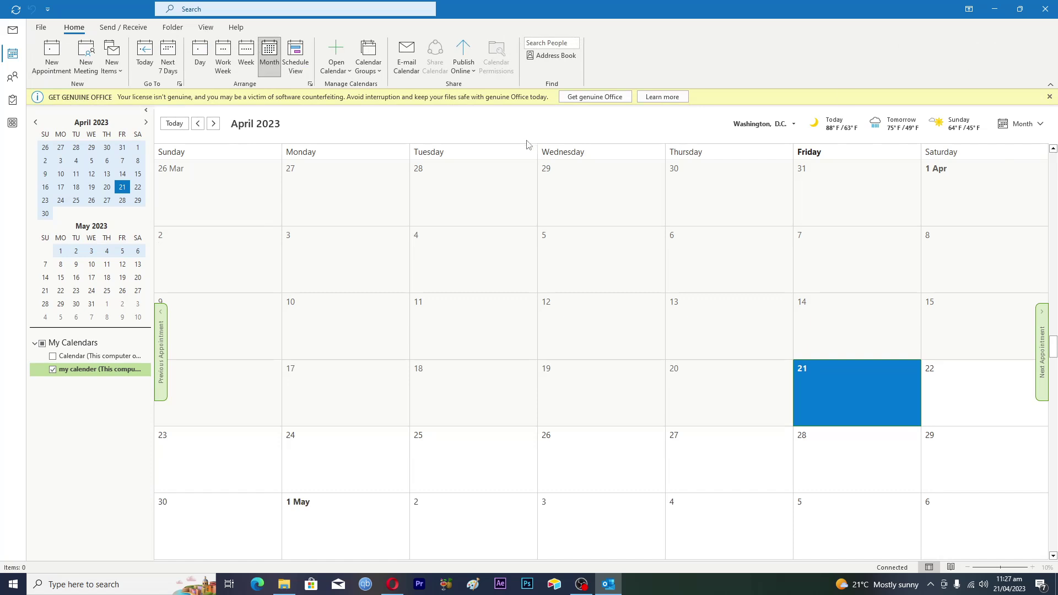
Select 28 and 29 March, then start an inline appointment on Friday 21 April.
click(465, 176)
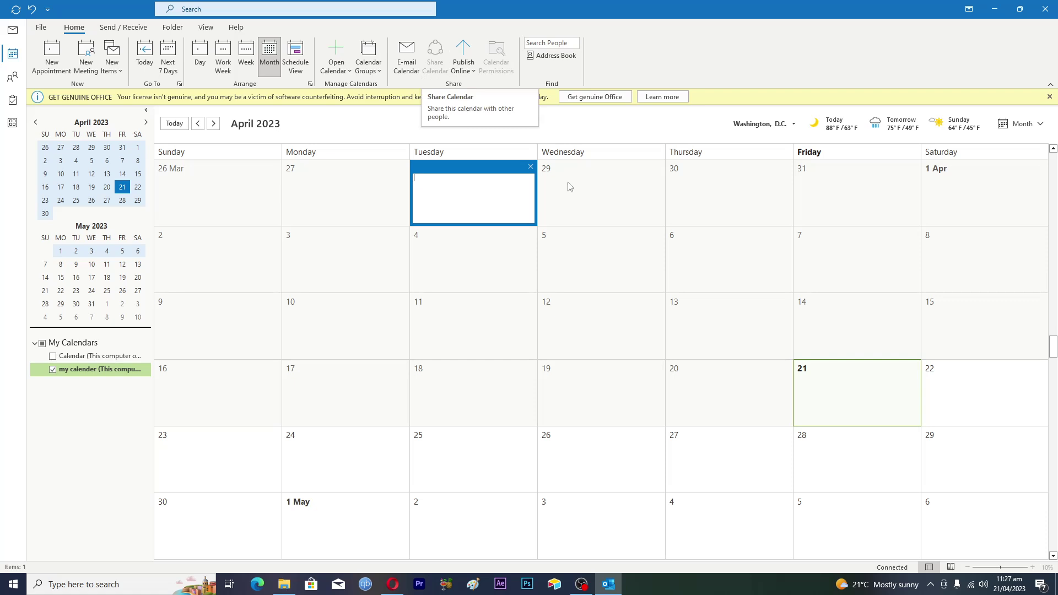
click(591, 196)
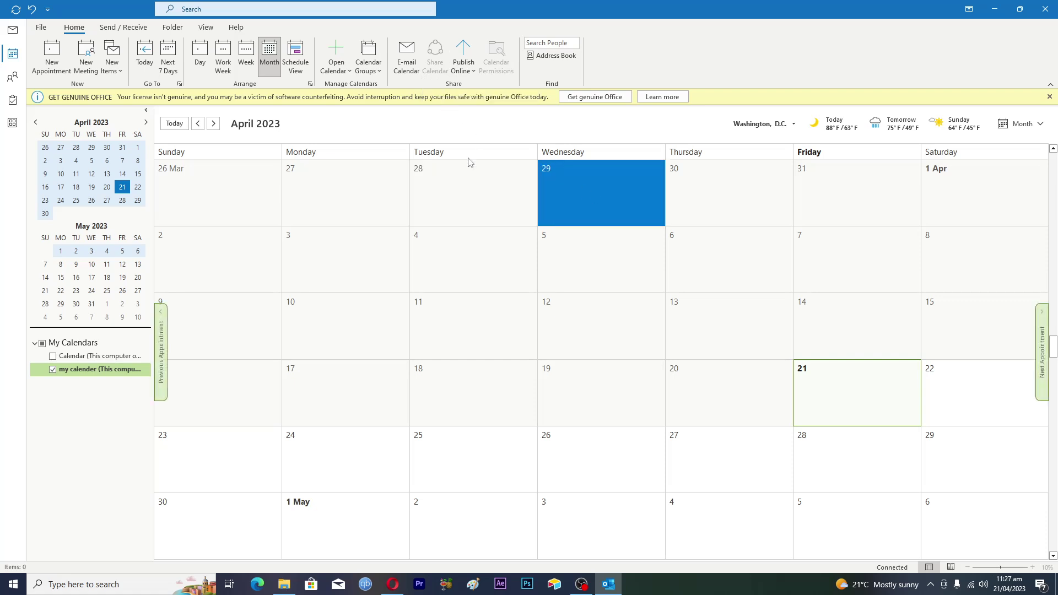
double_click(859, 383)
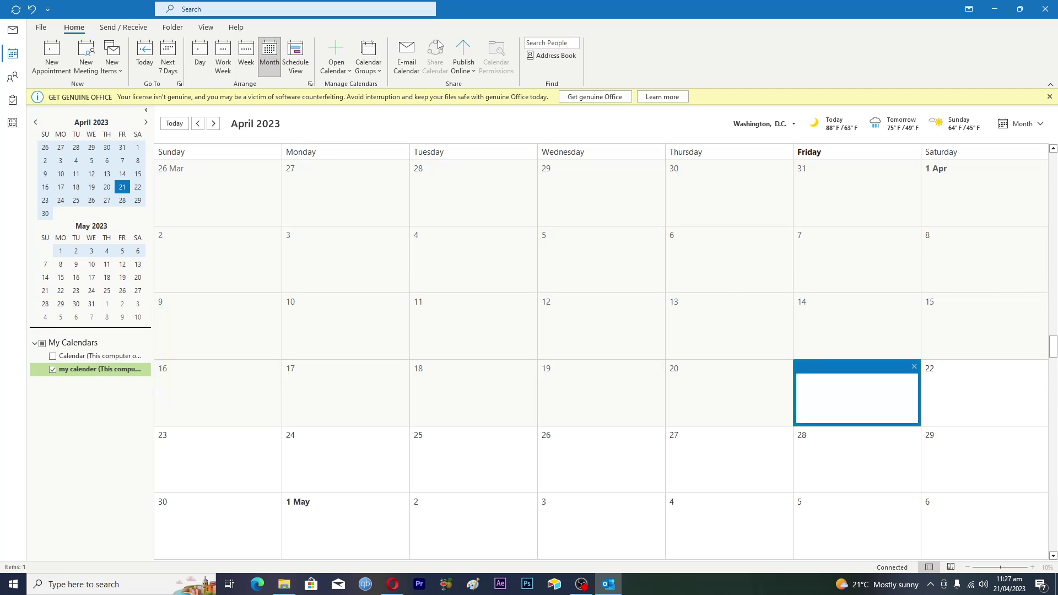